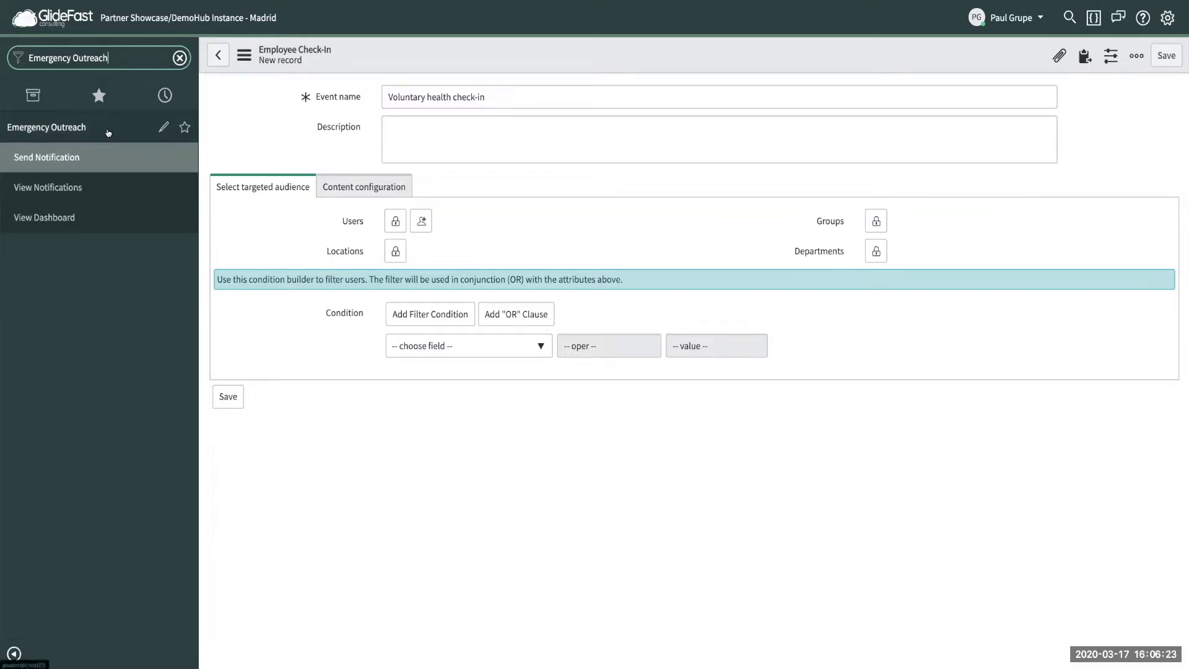
# - Start a new Send Notification form and add your own account under Users
pyautogui.click(100, 161)
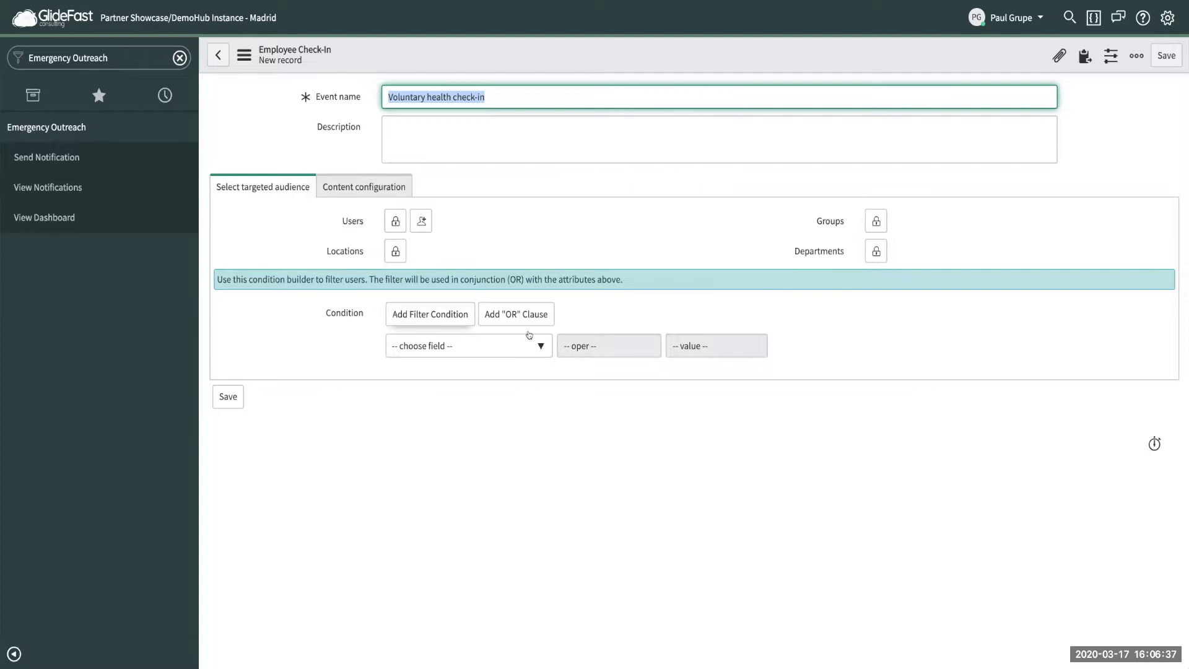
pyautogui.click(422, 221)
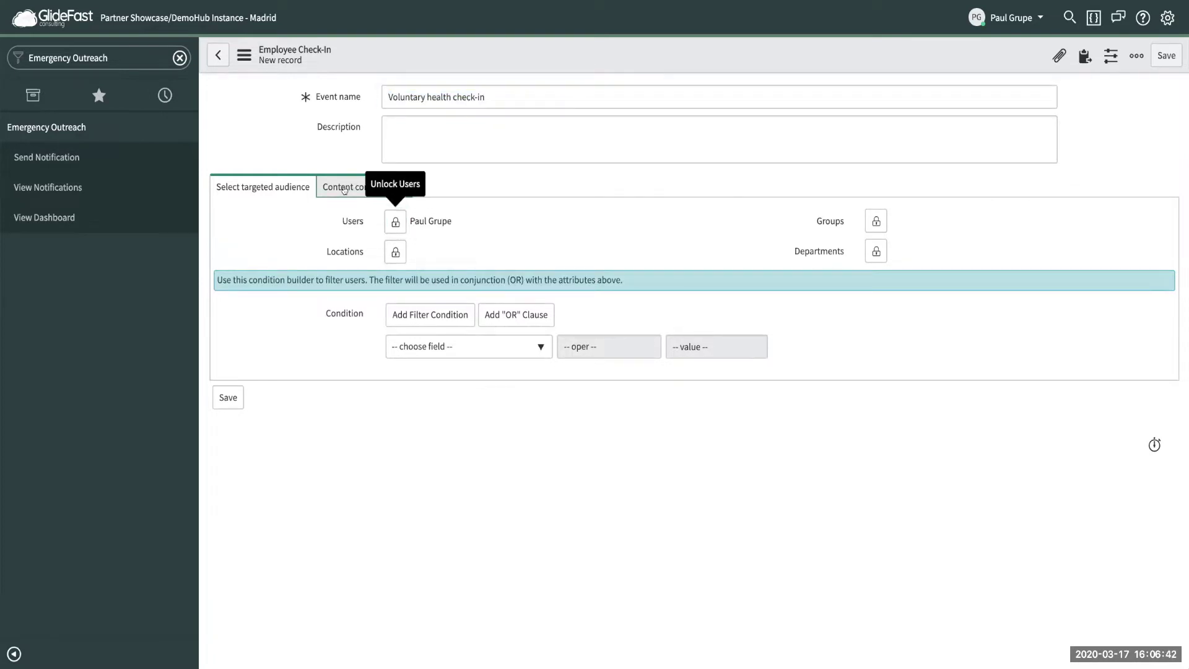
# - On Content configuration, change [Company Name] to 'GlideFast Consulting' in the email subject and body
pyautogui.click(345, 188)
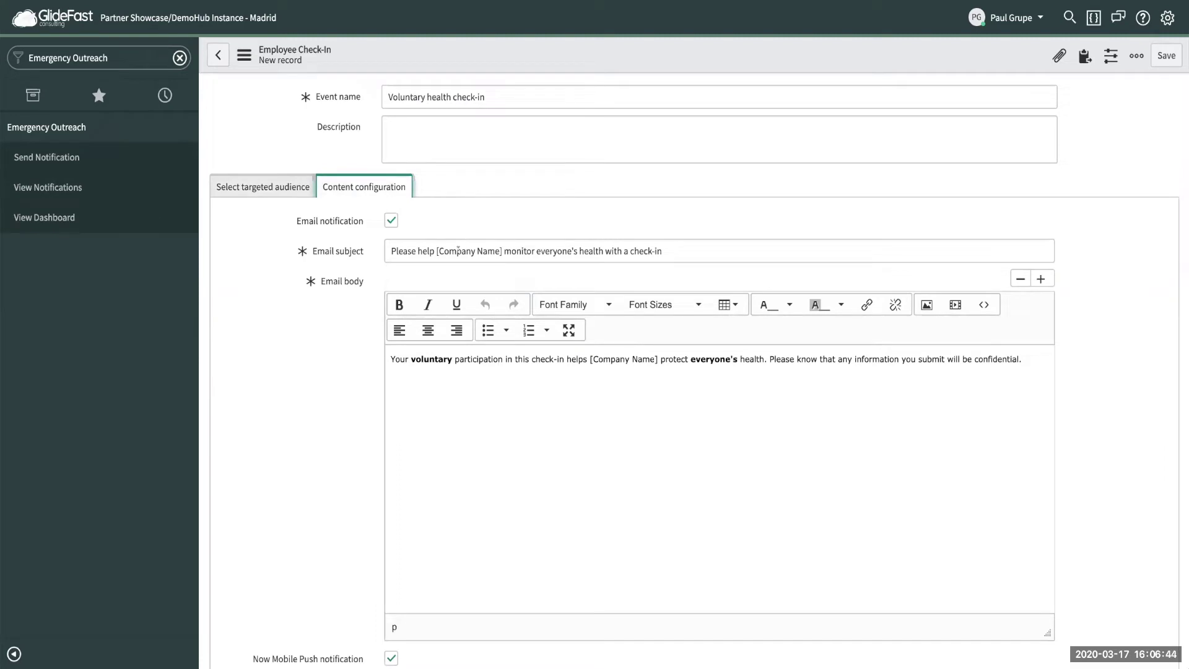
pyautogui.moveTo(440, 251); pyautogui.dragTo(502, 251)
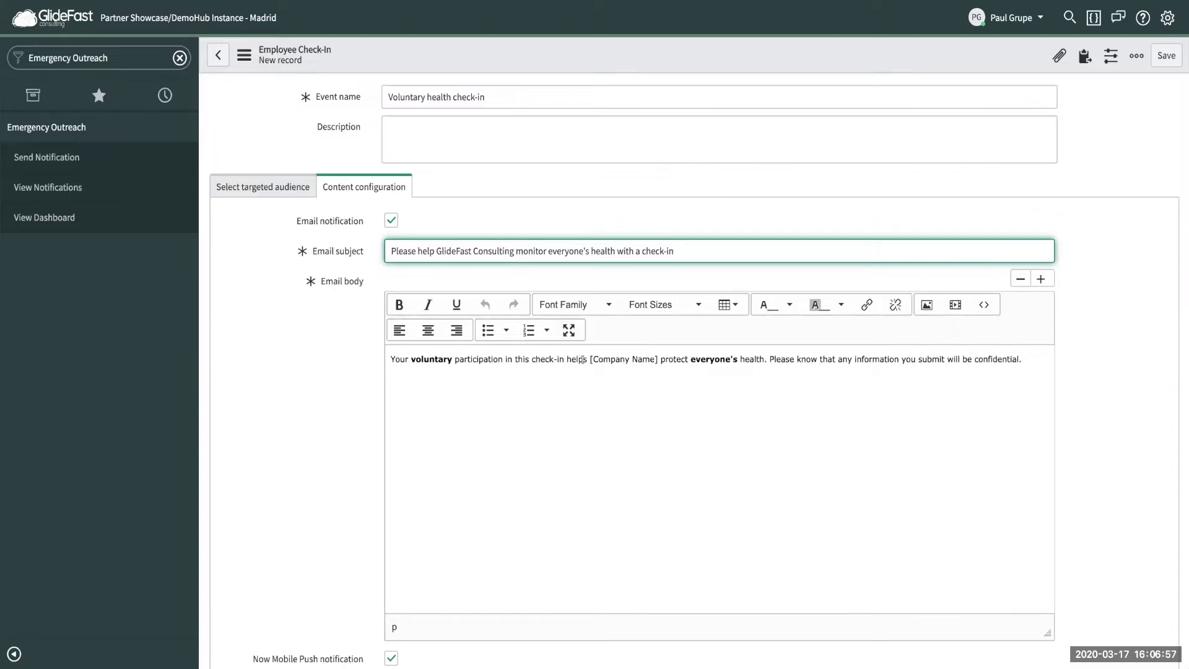
pyautogui.click(589, 359)
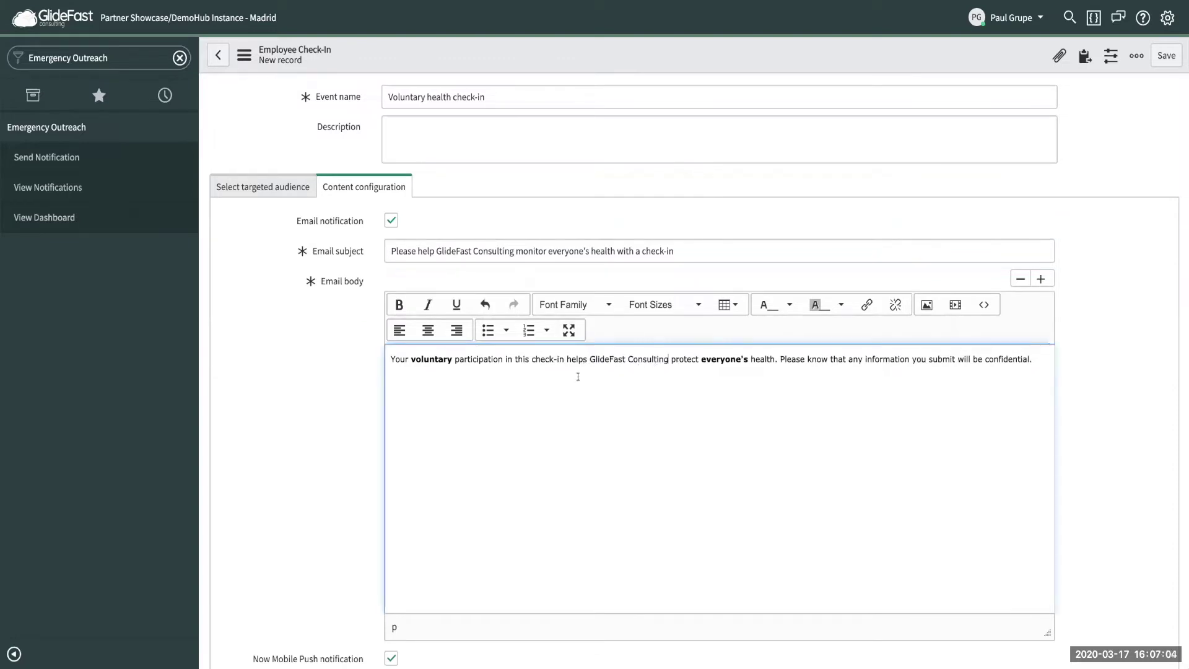
pyautogui.scroll(-1, 578, 378)
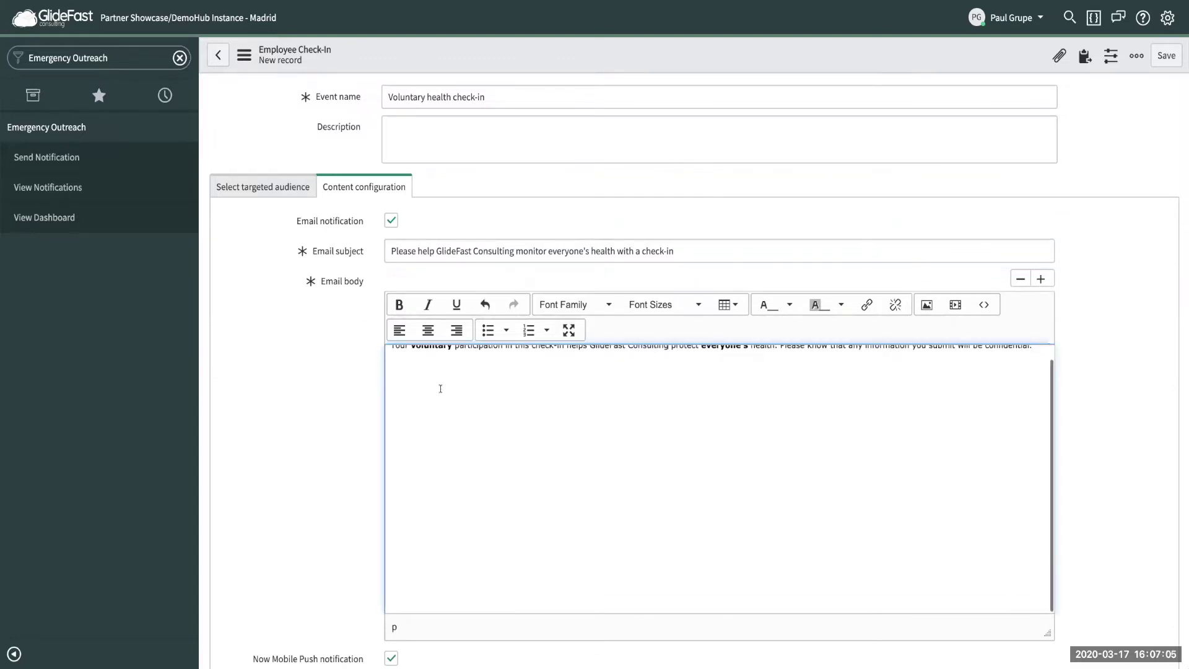
pyautogui.scroll(1, 433, 400)
pyautogui.scroll(-5, 362, 381)
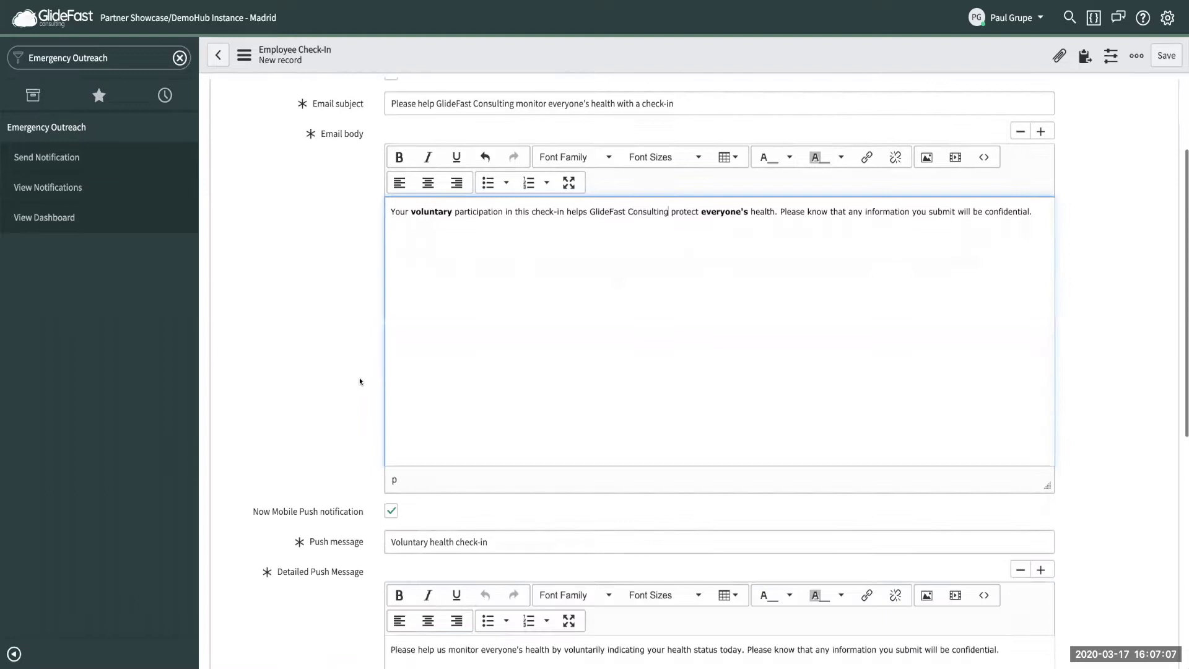
pyautogui.scroll(-2, 348, 359)
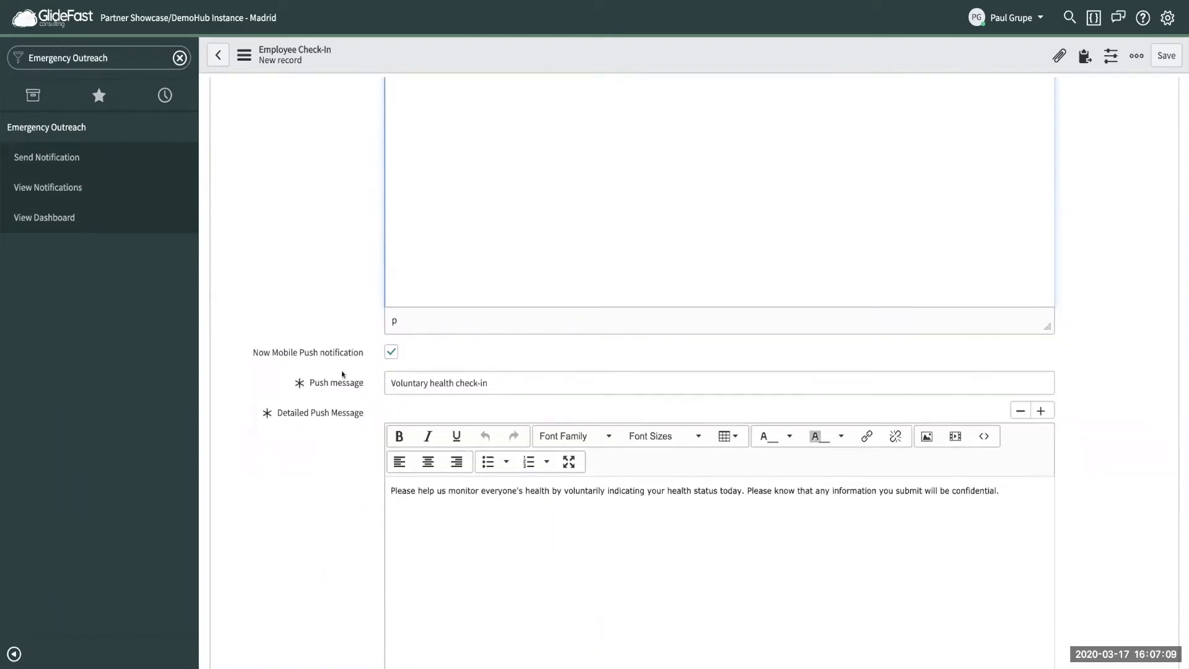
pyautogui.scroll(-1, 342, 375)
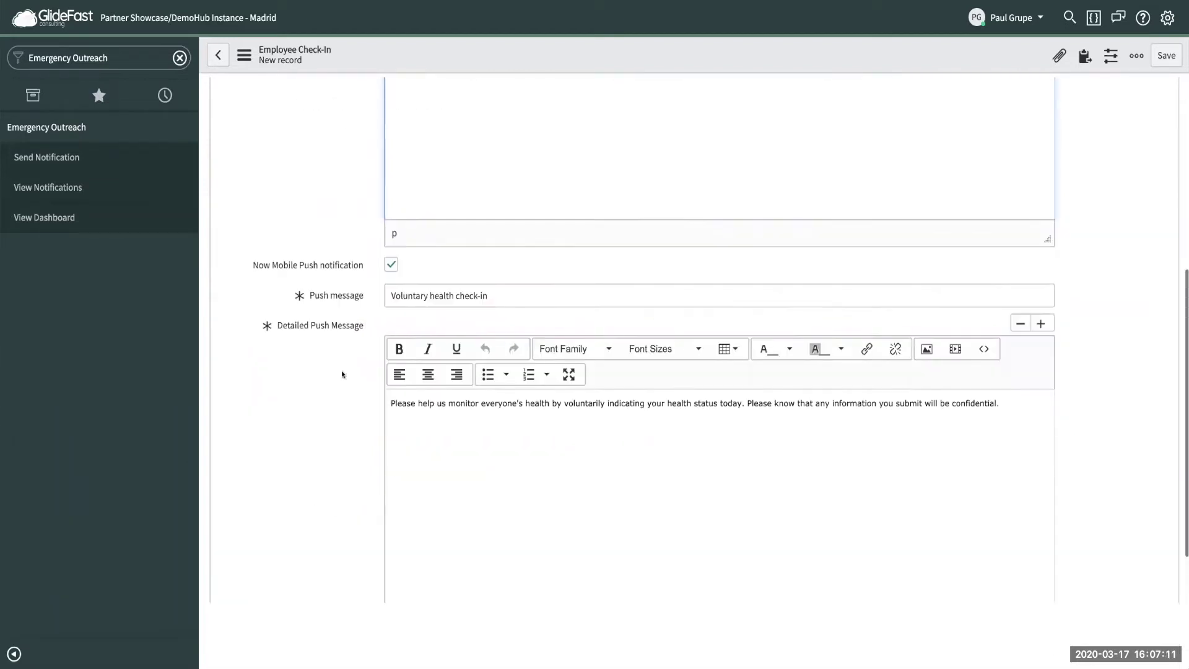
pyautogui.scroll(7, 753, 233)
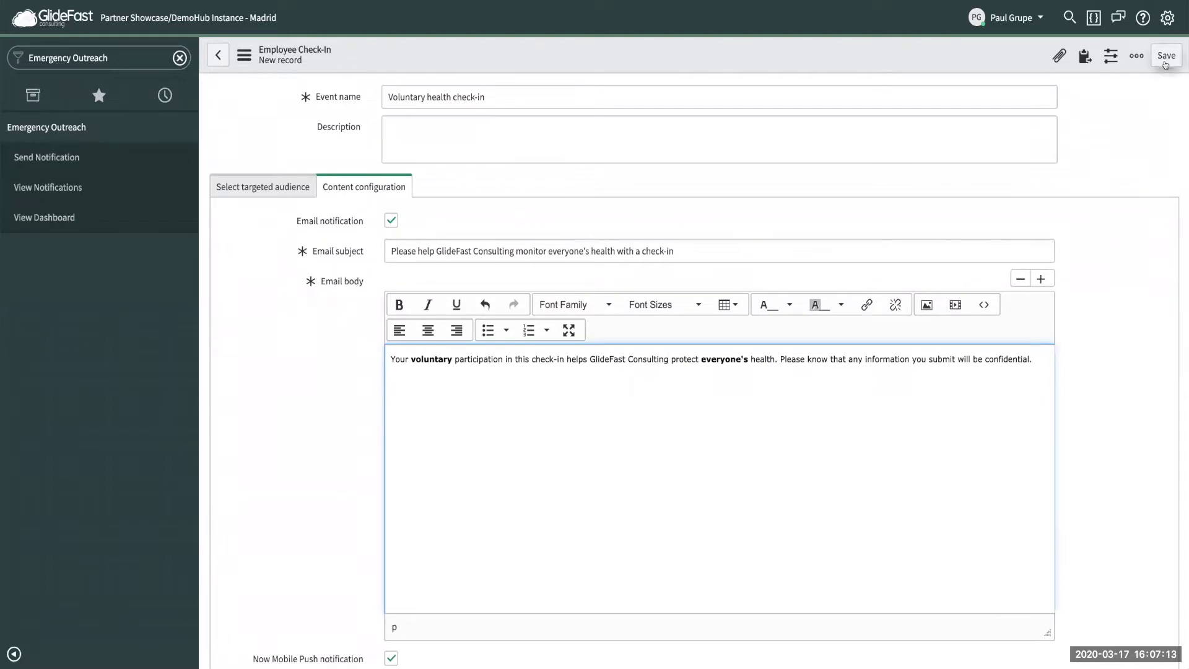
# - Save the Voluntary health check-in record and send the notification
pyautogui.click(1165, 57)
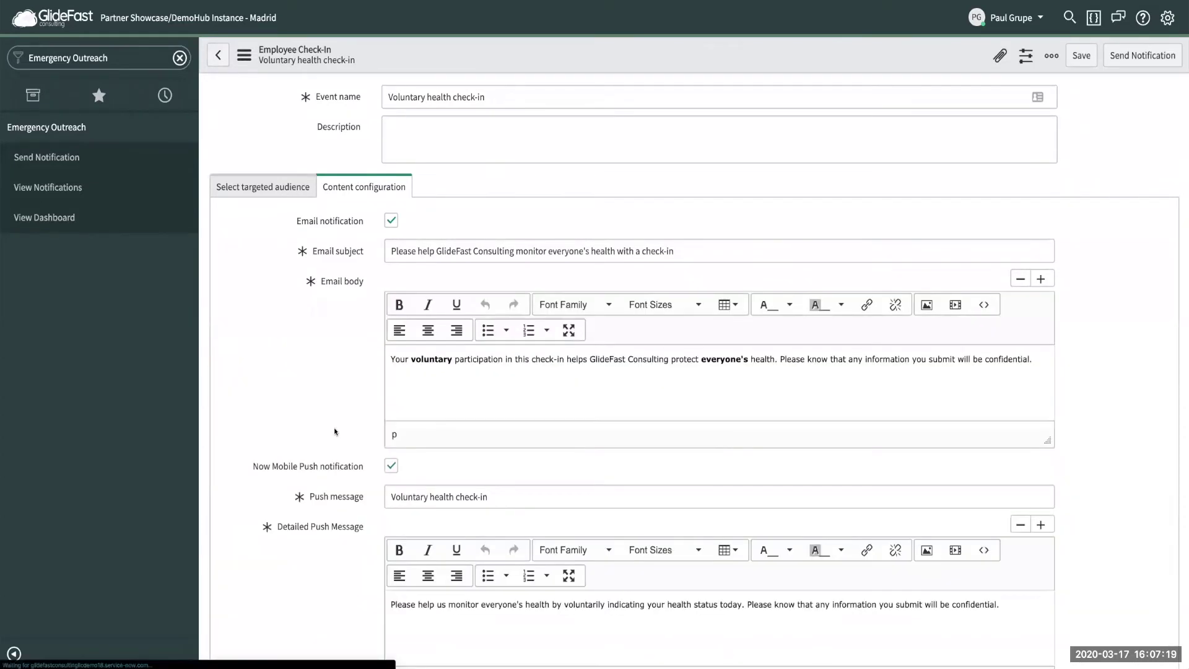
pyautogui.scroll(-2, 334, 431)
pyautogui.scroll(-3, 310, 458)
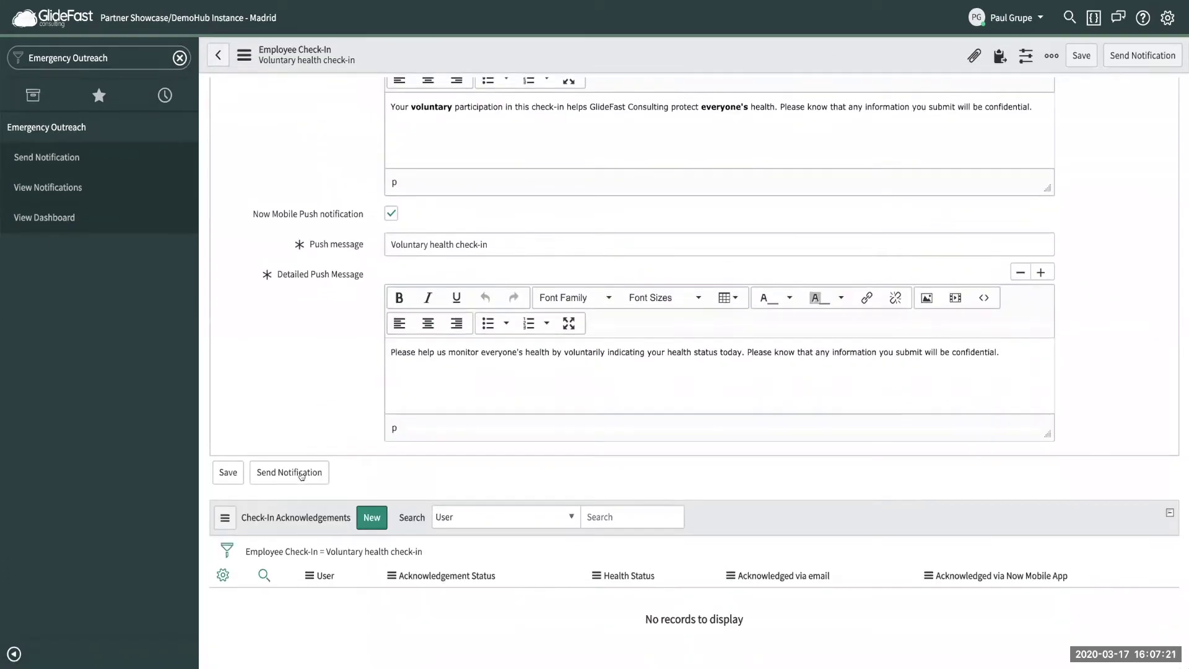
pyautogui.click(301, 474)
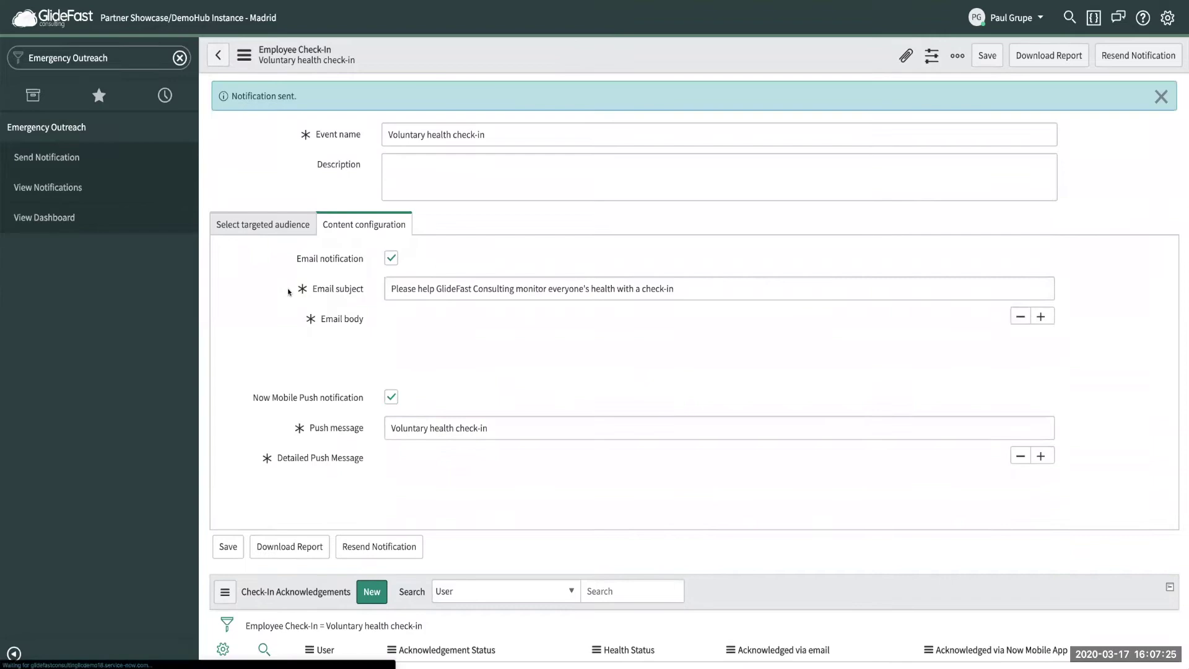
# - Reload the targeted audience view to list the recipient as Not Acknowledged
pyautogui.scroll(-5, 280, 277)
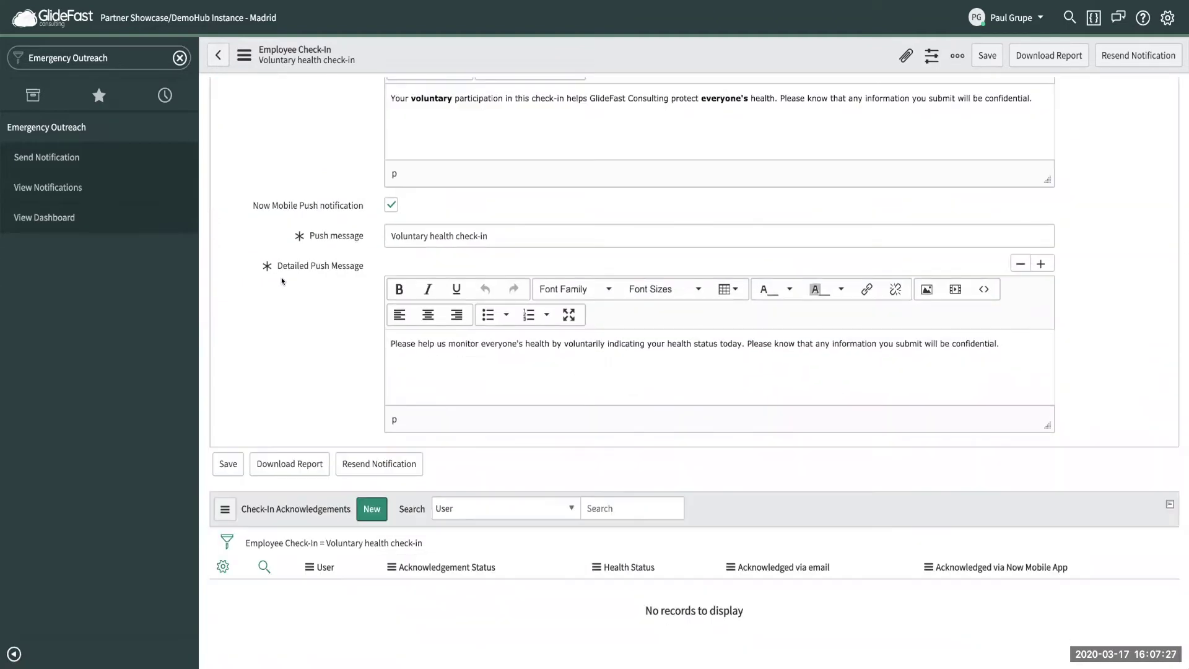
pyautogui.scroll(5, 285, 190)
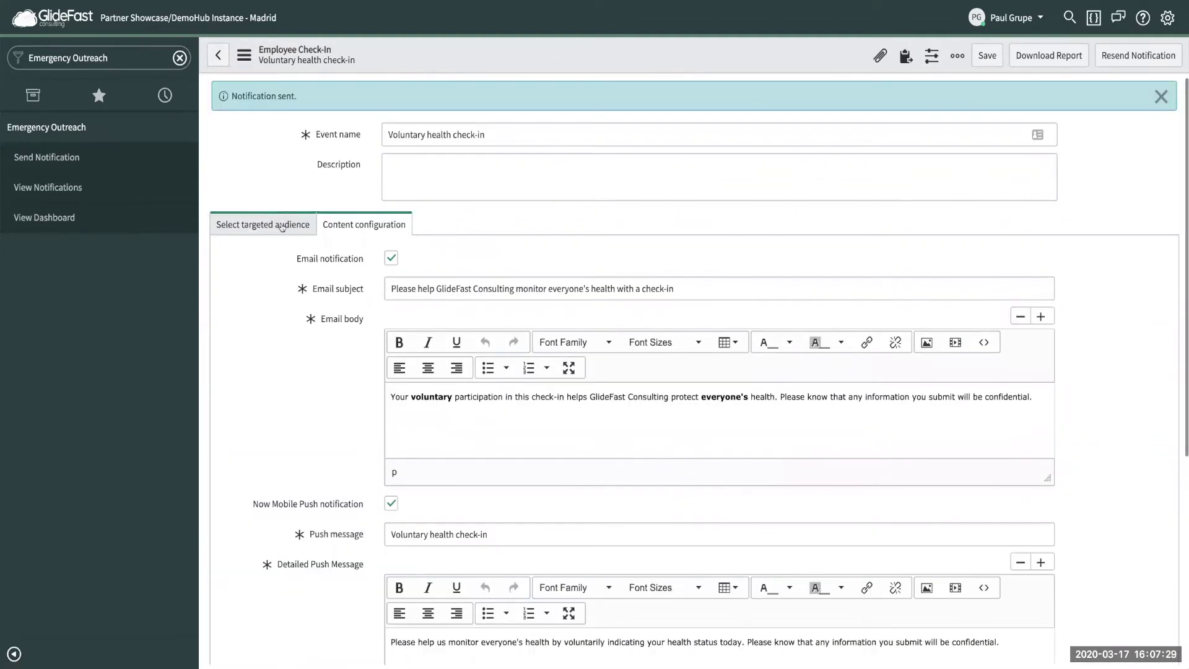
pyautogui.click(282, 226)
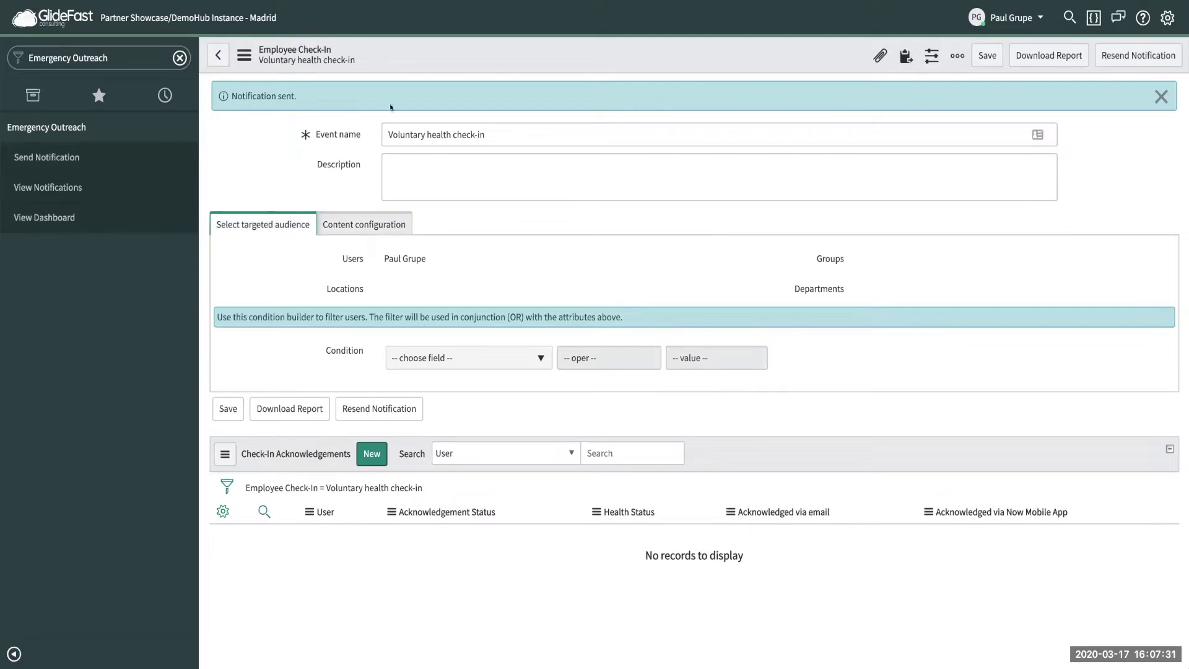
pyautogui.rightClick(387, 68)
pyautogui.click(415, 264)
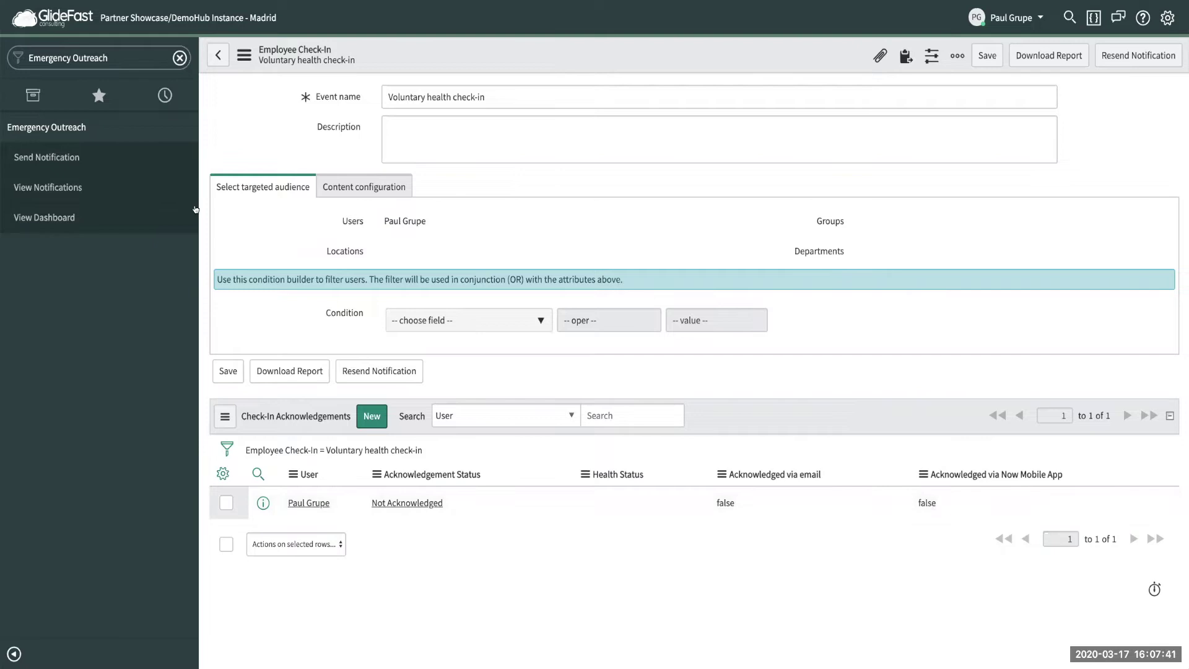
# - Open CHK0001002's Acknowledged check-in record showing the symptomatic email reply
pyautogui.click(70, 186)
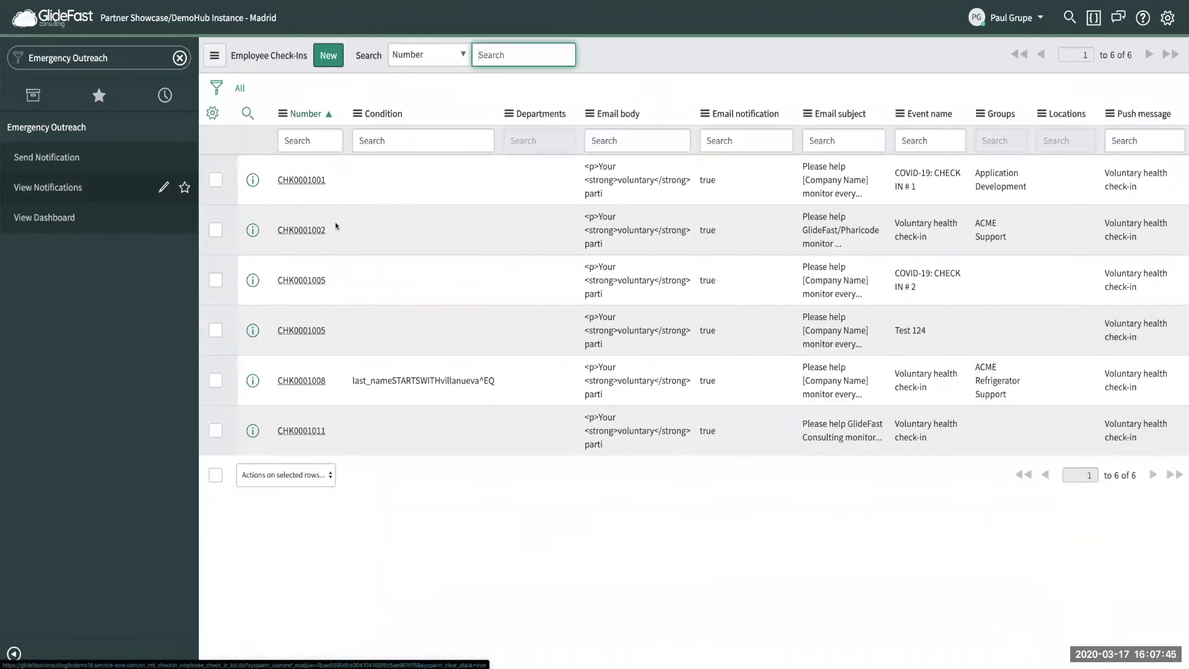
pyautogui.click(302, 231)
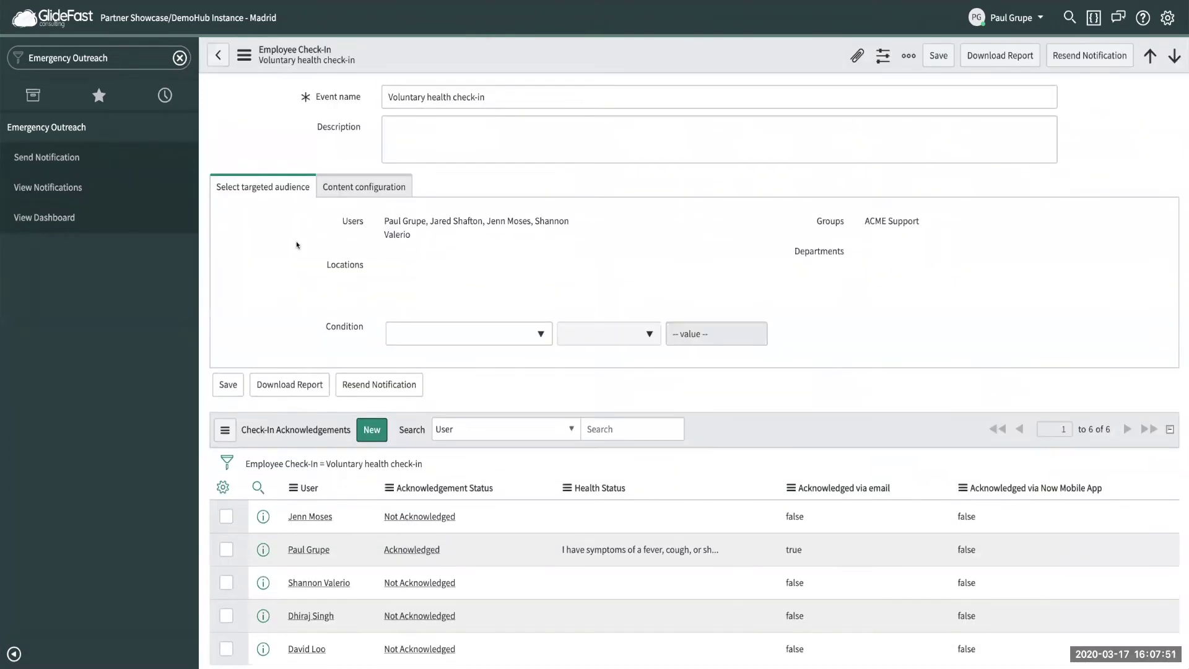
pyautogui.scroll(-3, 372, 347)
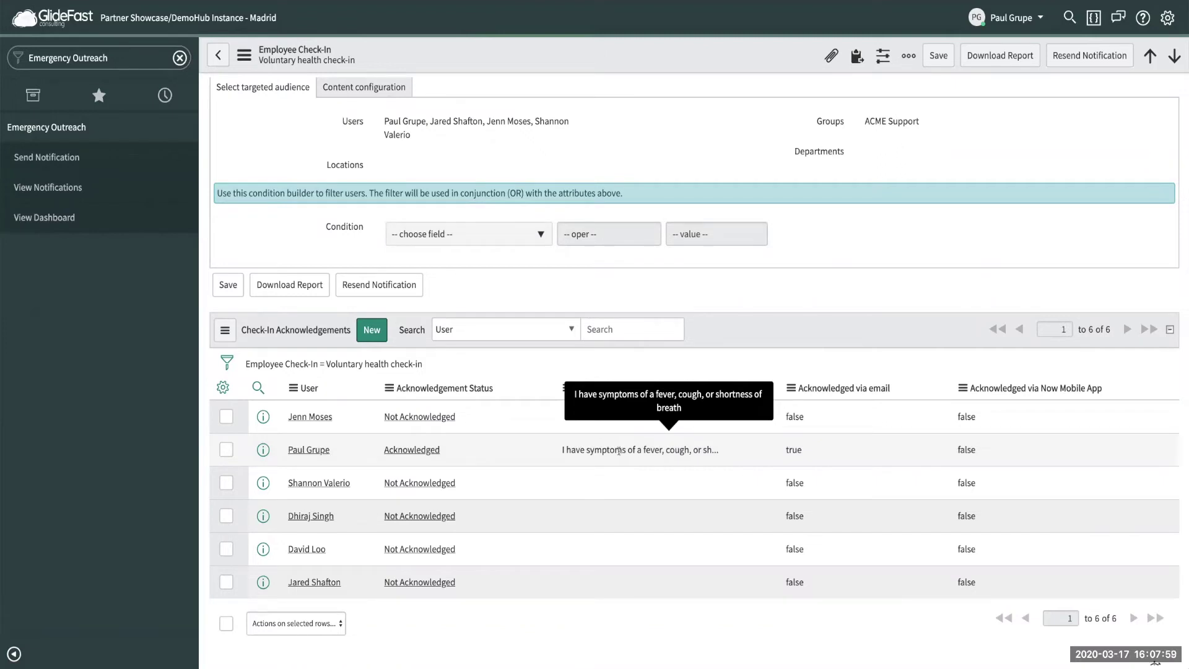
pyautogui.click(263, 449)
pyautogui.click(591, 489)
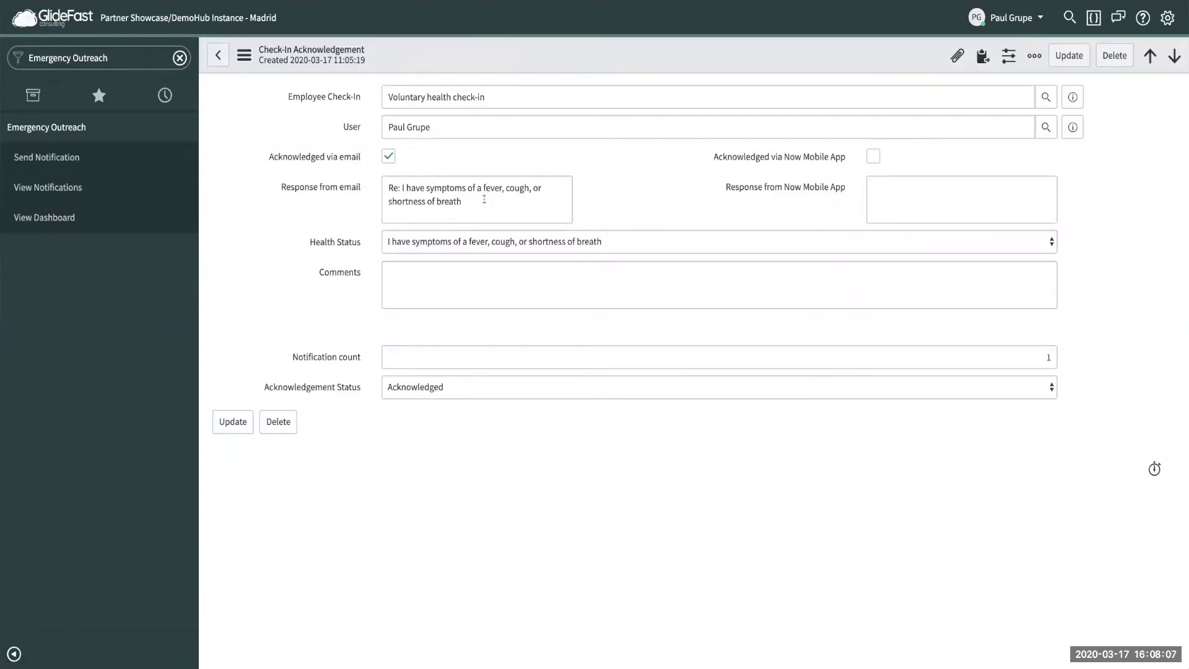
pyautogui.click(438, 191)
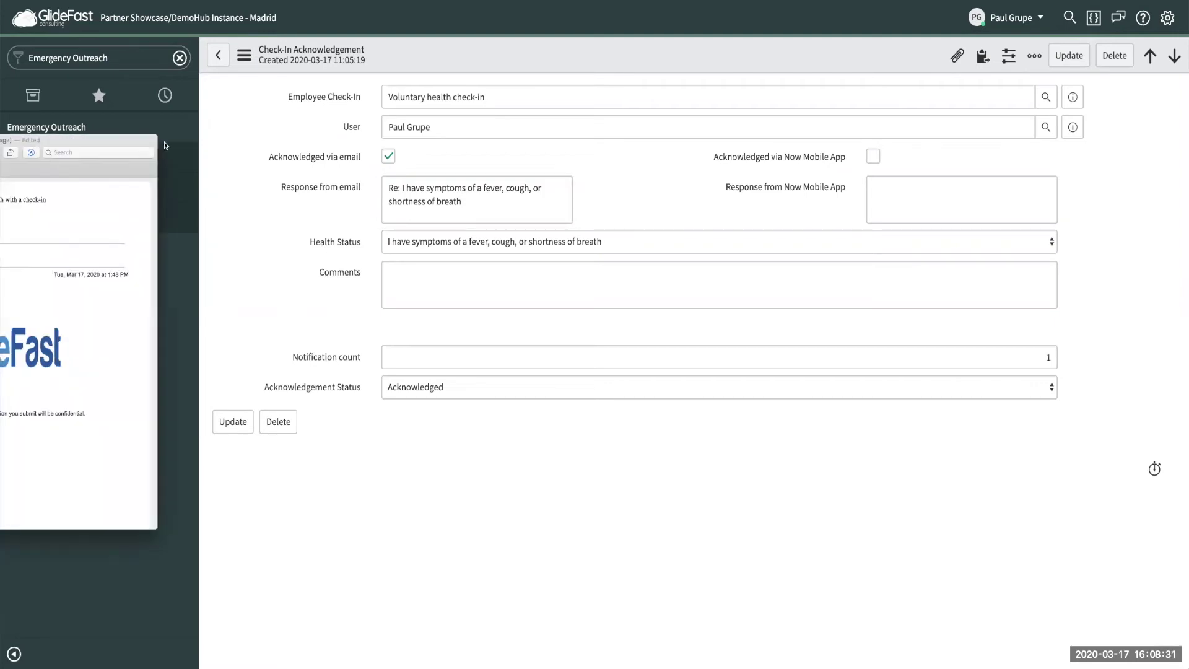
# - Centre, enlarge and zoom the sample check-in email PDF to read its four response options
pyautogui.moveTo(0, 93); pyautogui.dragTo(459, 51)
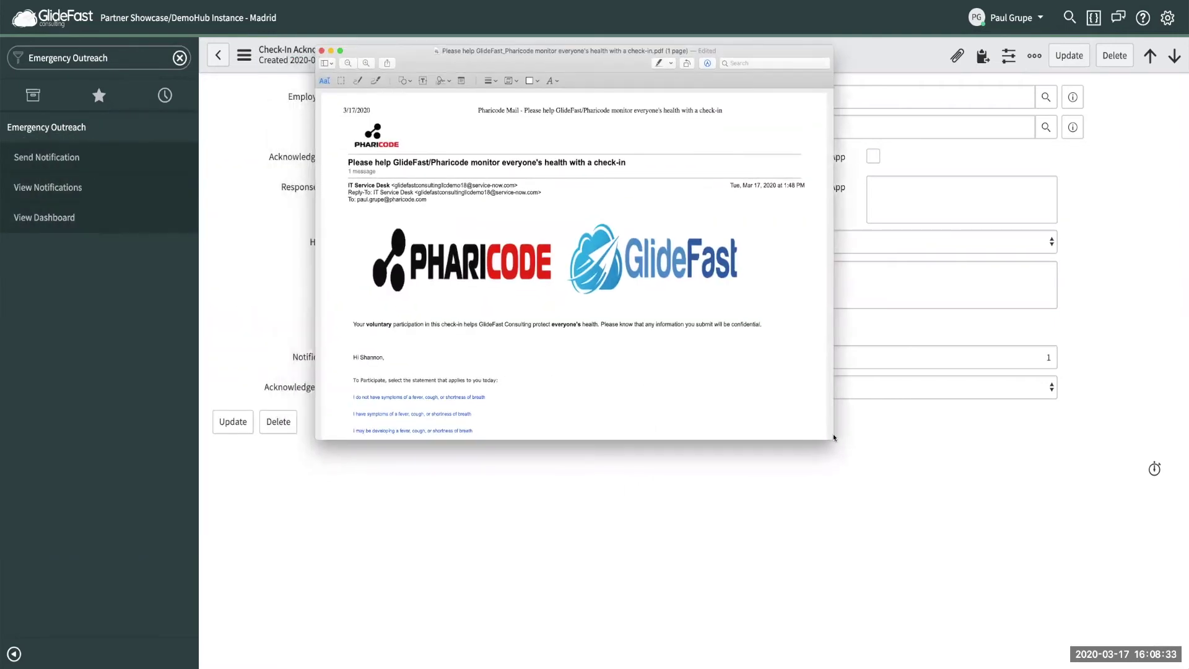
pyautogui.moveTo(834, 445); pyautogui.dragTo(862, 478)
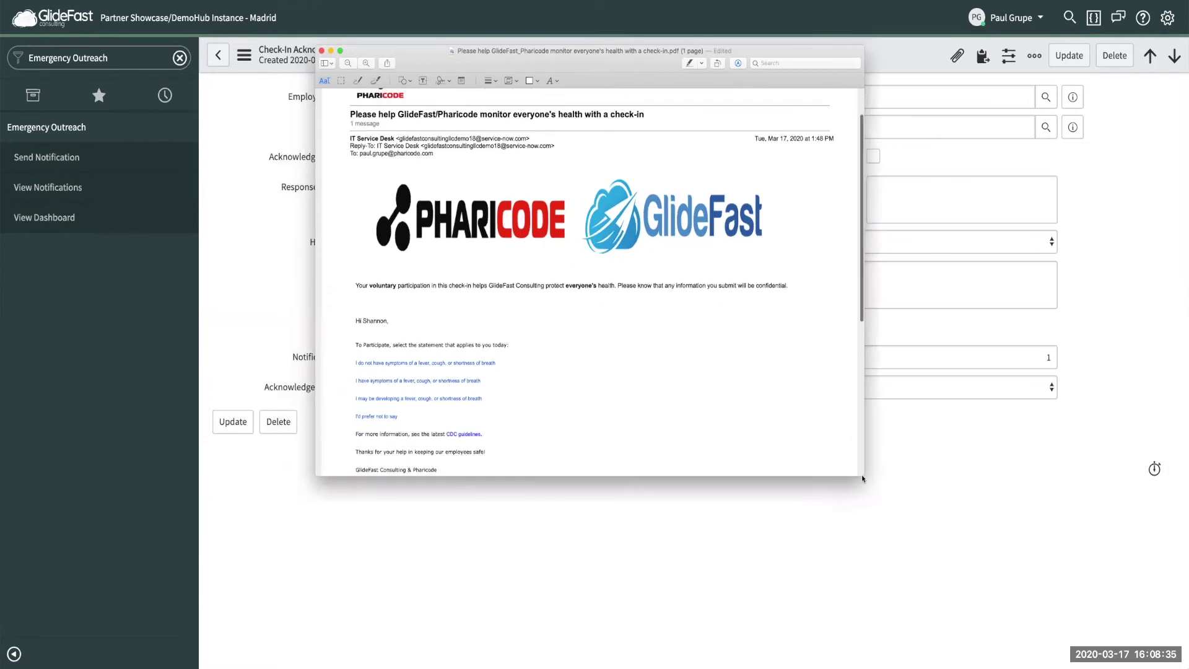
pyautogui.press('super+plus')
pyautogui.scroll(2, 588, 261)
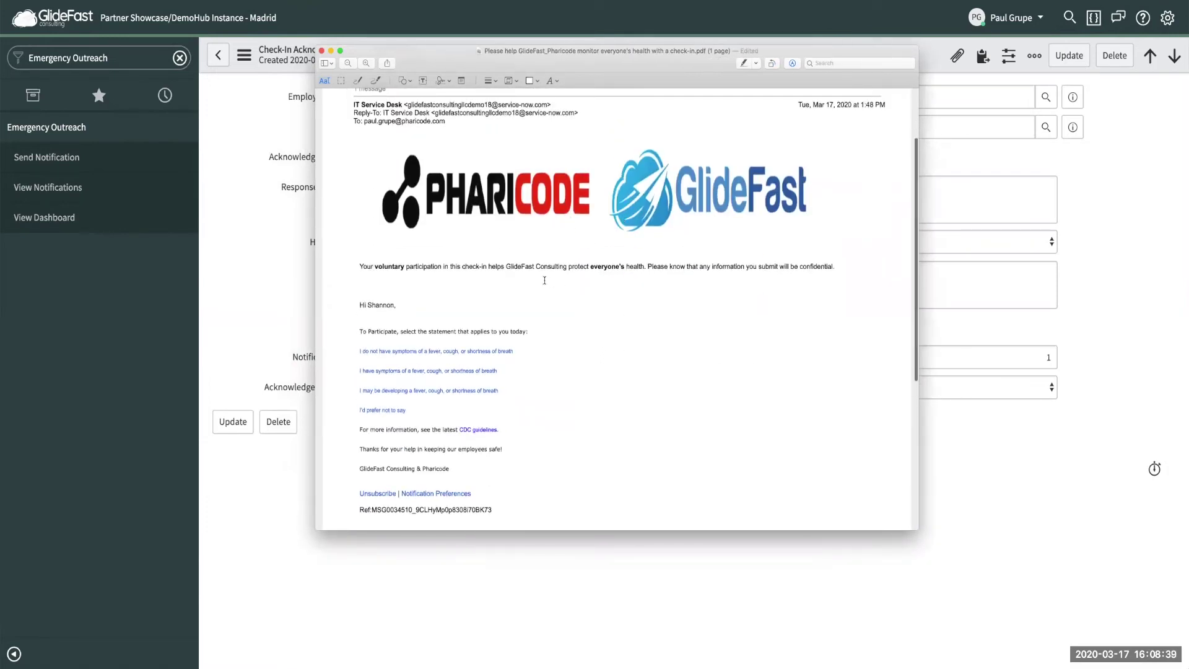
pyautogui.scroll(-1, 418, 298)
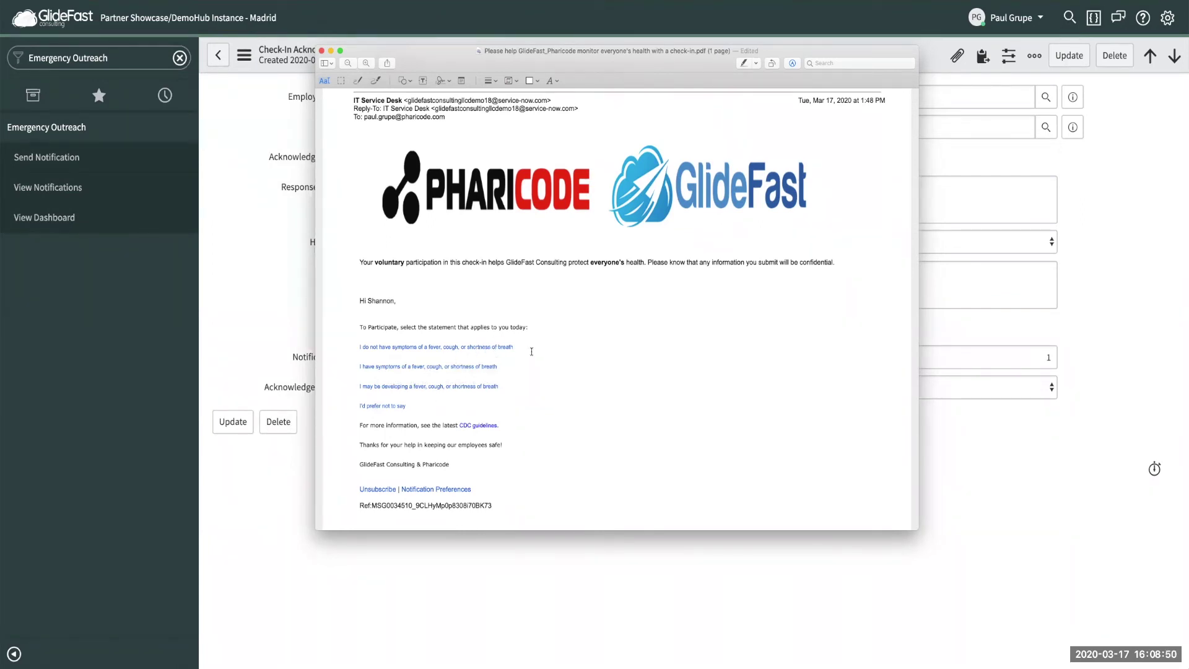
pyautogui.scroll(-1, 532, 351)
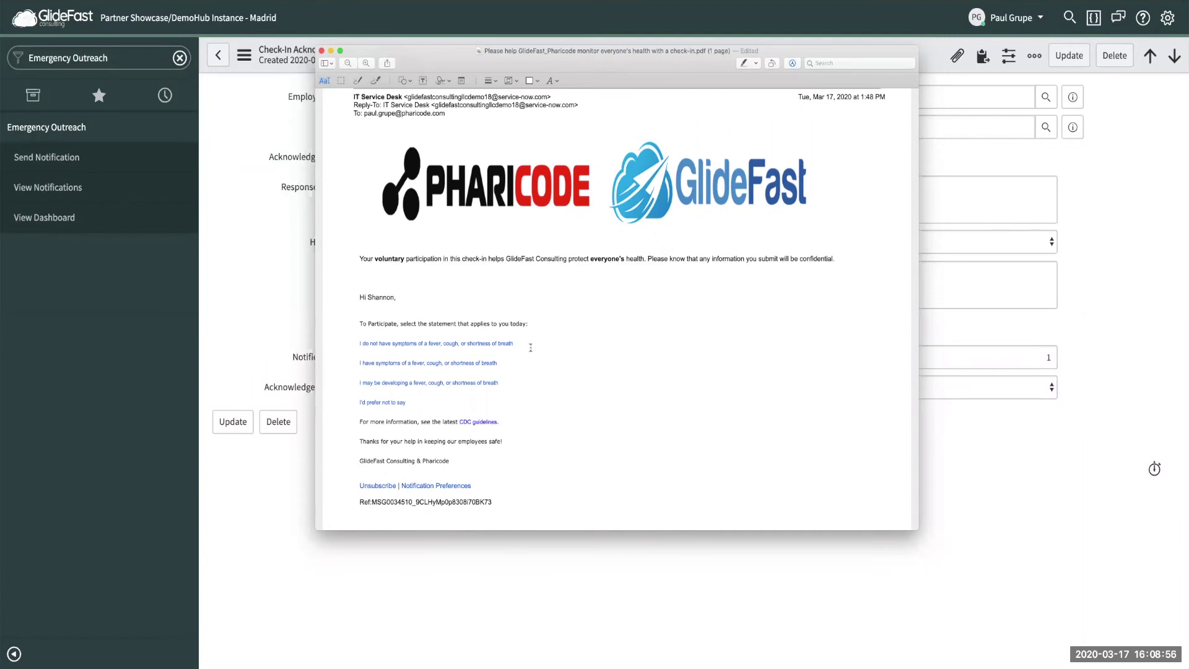
pyautogui.scroll(3, 529, 347)
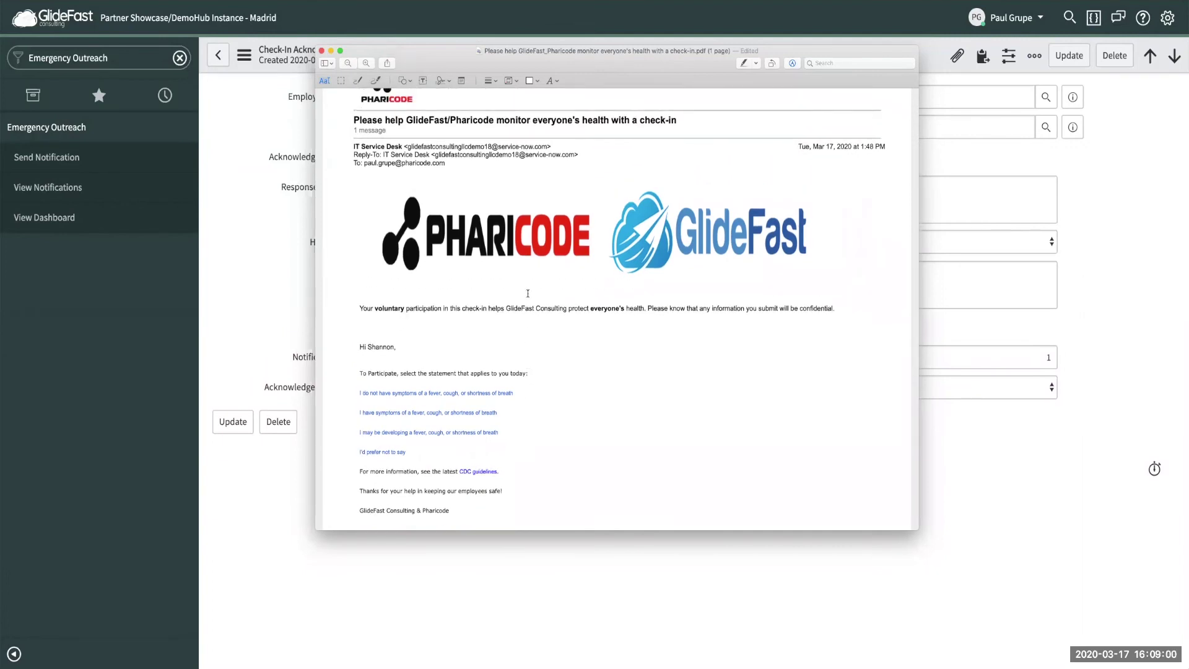
pyautogui.scroll(2, 529, 290)
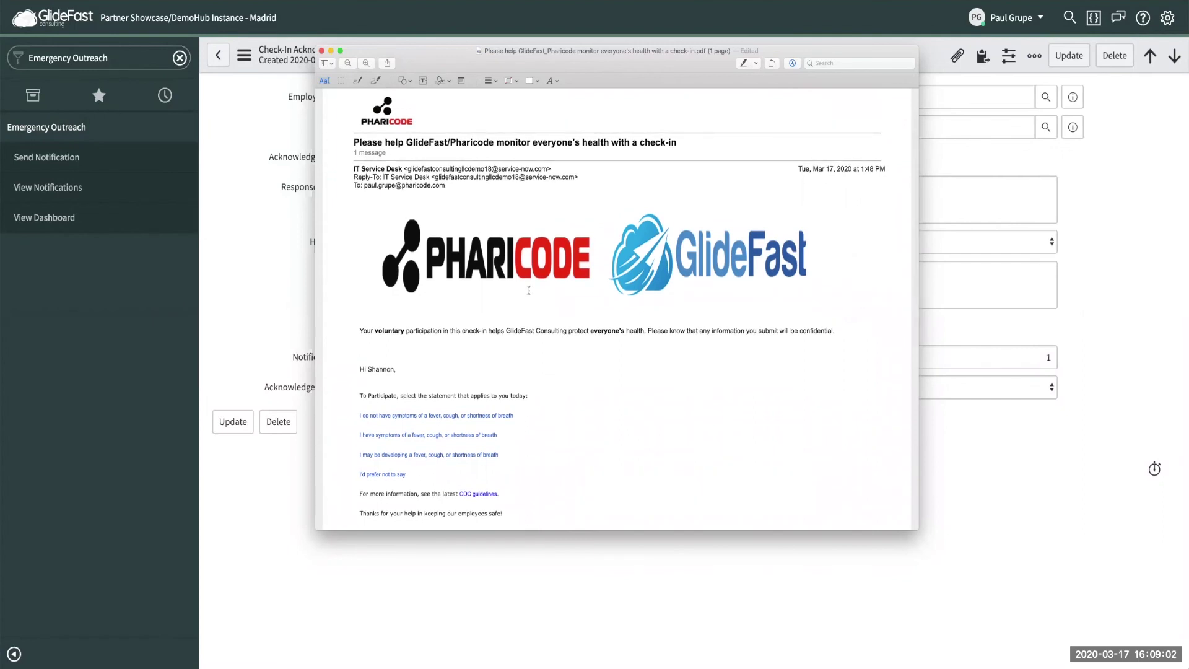